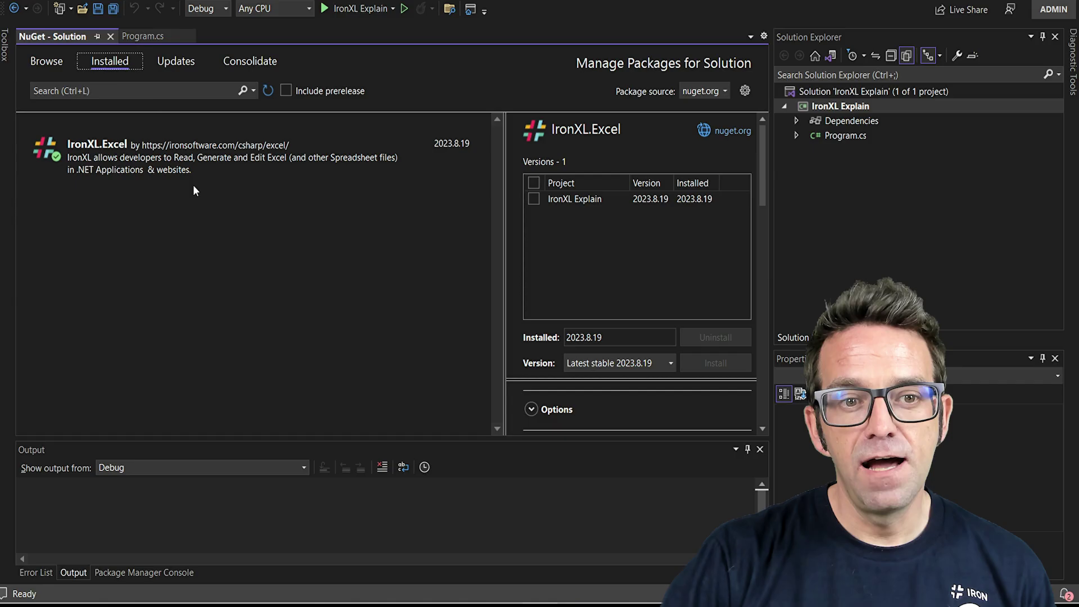
Review the ProtectSheet code in Program.cs, run the program, and begin unprotecting the employee sheet
{"action": "left_click", "coordinate": [149, 36]}
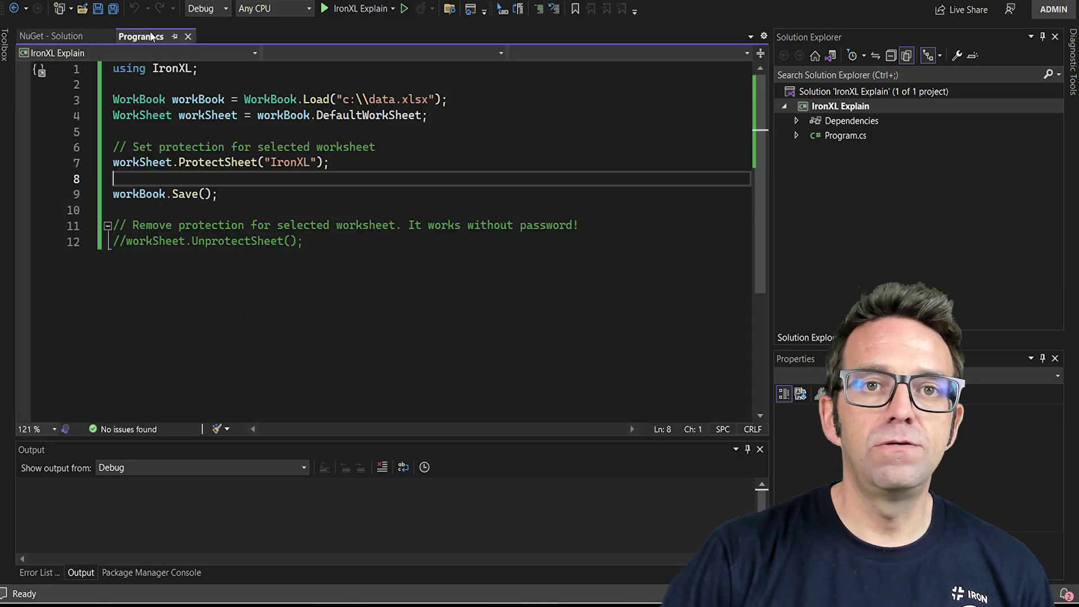
{"action": "left_click", "coordinate": [499, 200]}
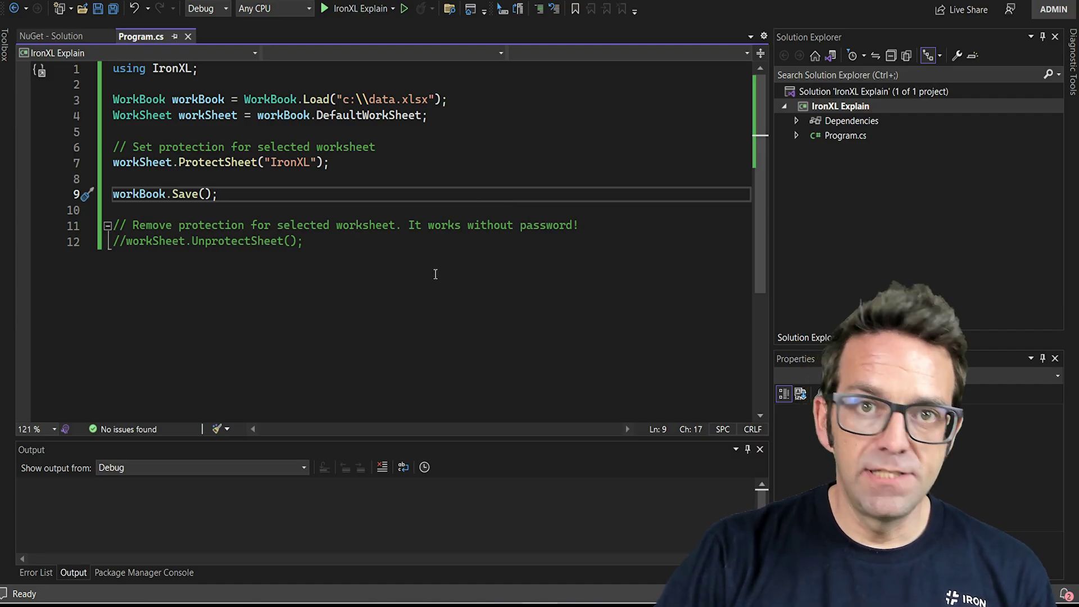
{"action": "left_click", "coordinate": [429, 175]}
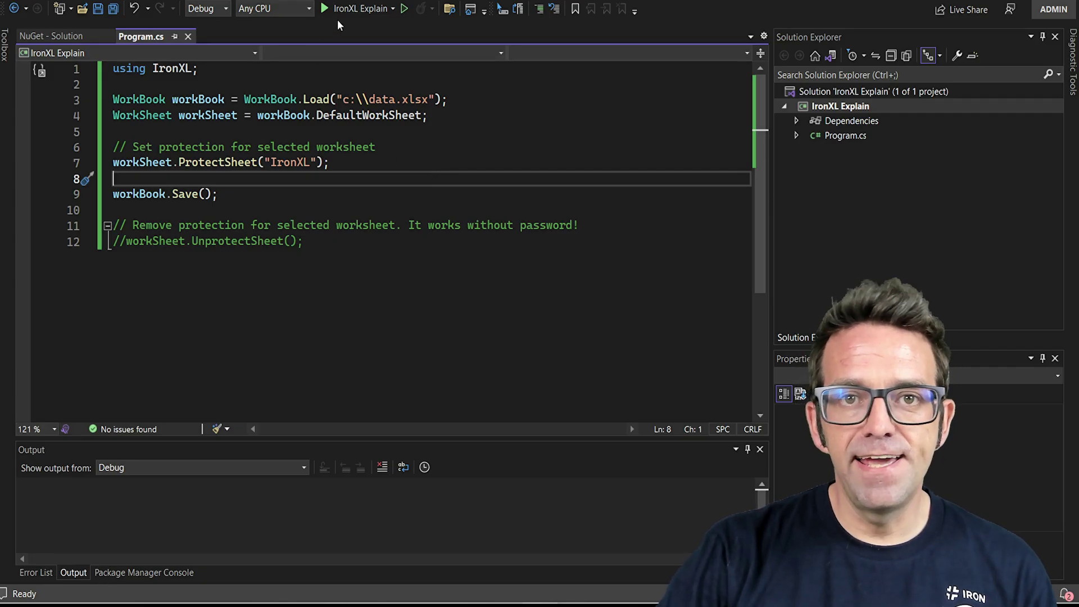
{"action": "left_click", "coordinate": [349, 10]}
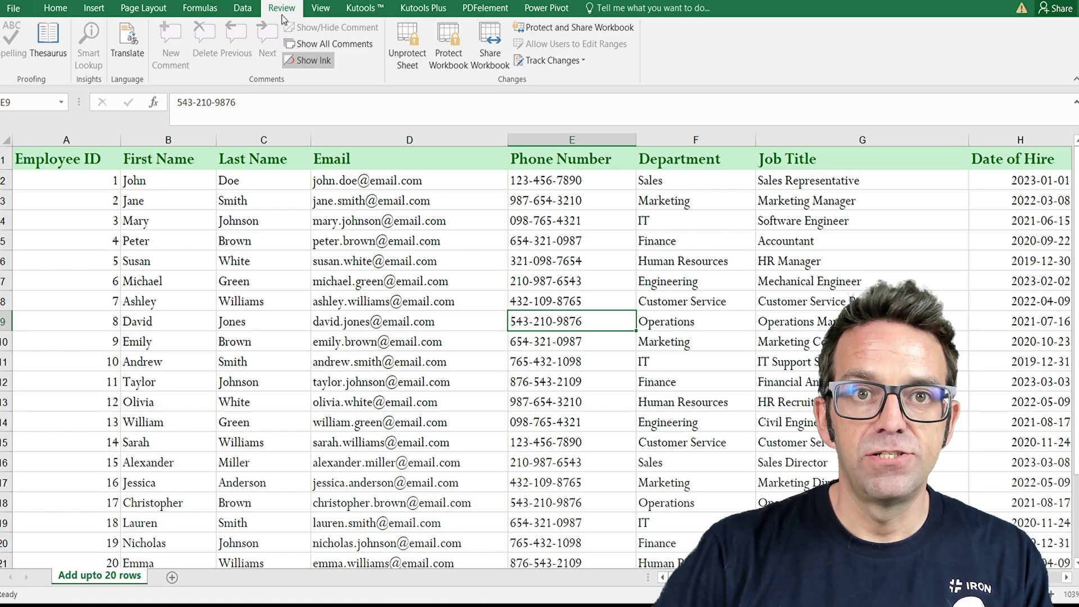
{"action": "left_click", "coordinate": [405, 63]}
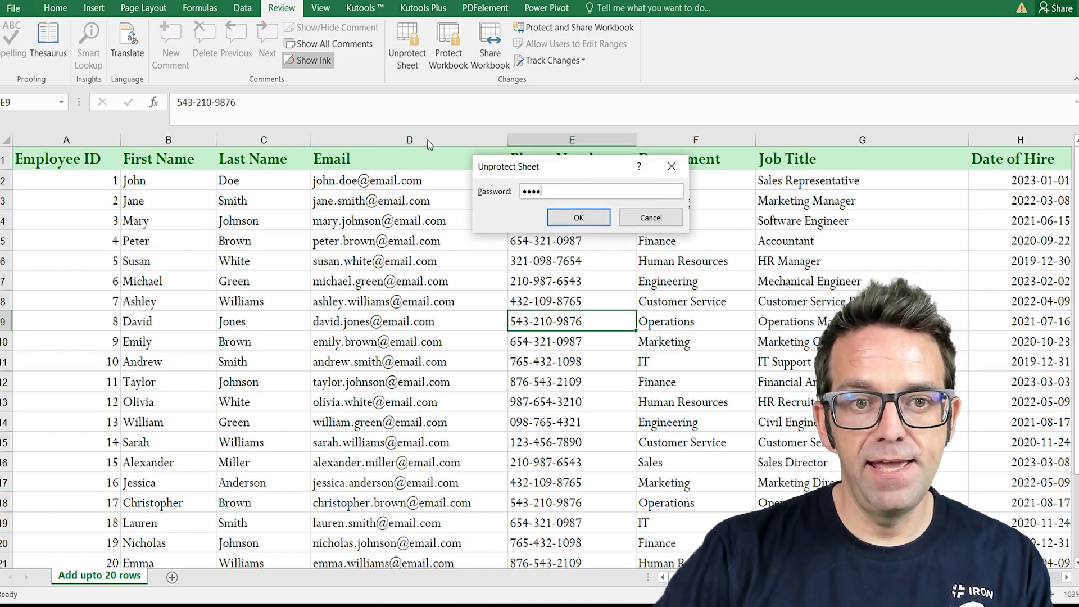
{"action": "left_click", "coordinate": [578, 217]}
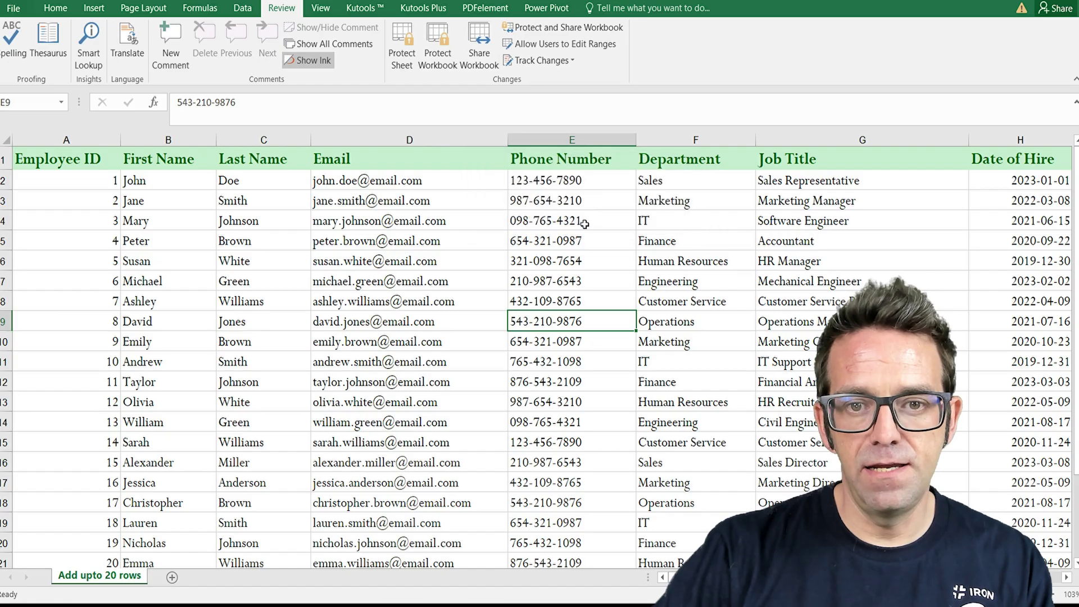
{"action": "left_click", "coordinate": [360, 272]}
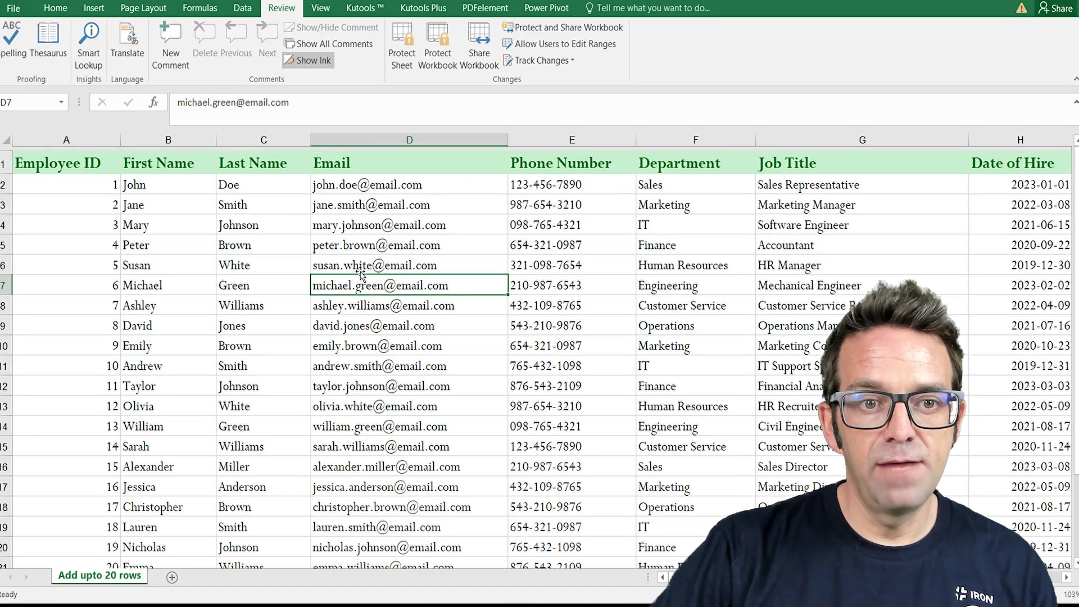
{"action": "left_click", "coordinate": [264, 262]}
{"action": "left_click", "coordinate": [267, 296]}
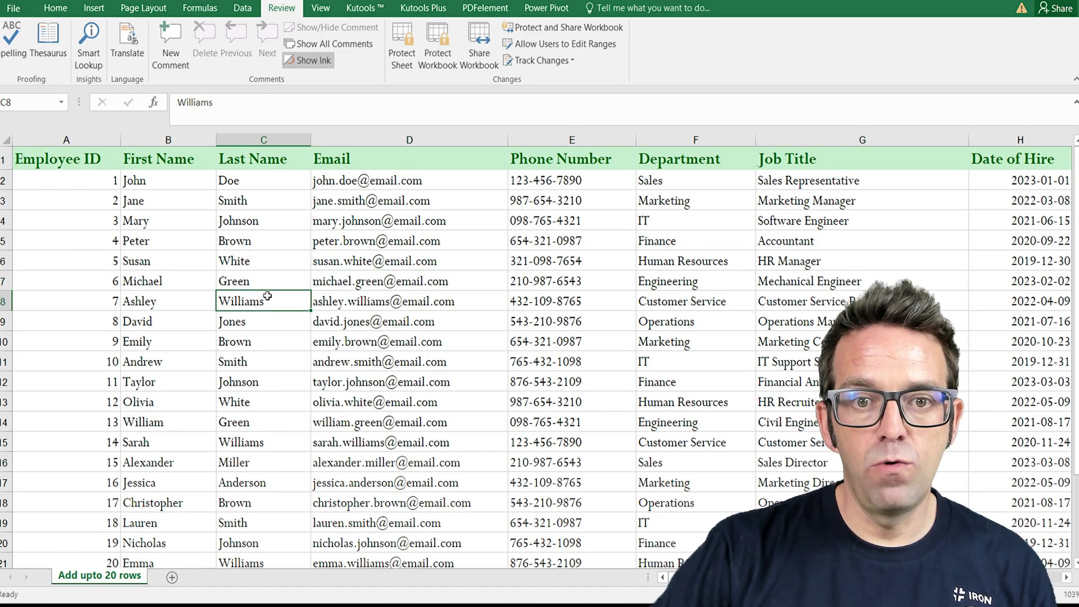
{"action": "left_click", "coordinate": [270, 323]}
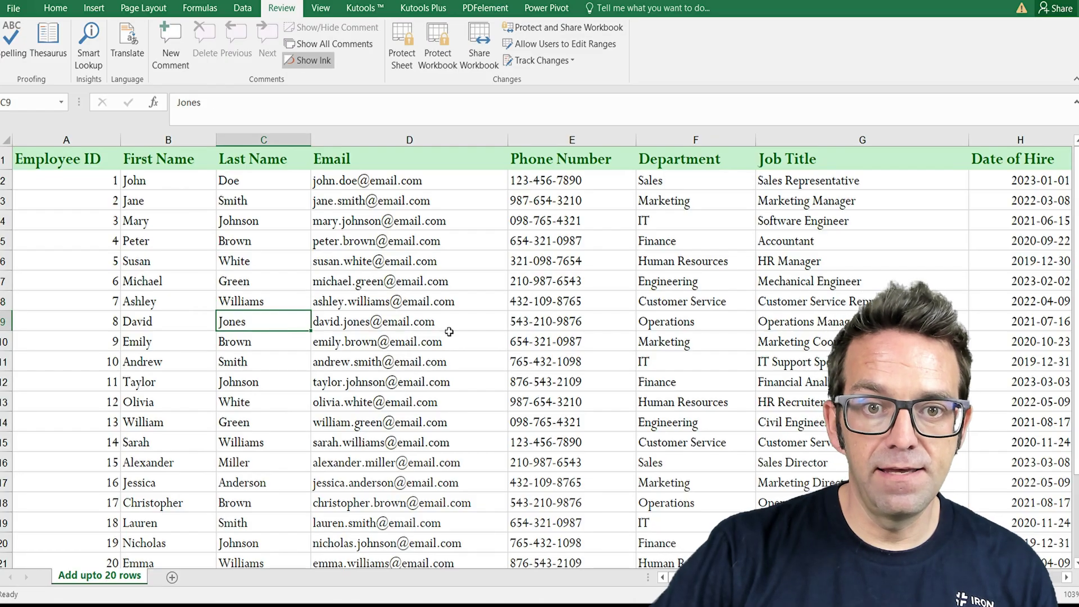
{"action": "scroll", "coordinate": [445, 336], "scroll_direction": "down", "scroll_amount": 1}
{"action": "scroll", "coordinate": [449, 333], "scroll_direction": "down", "scroll_amount": 3}
{"action": "scroll", "coordinate": [449, 333], "scroll_direction": "up", "scroll_amount": 2}
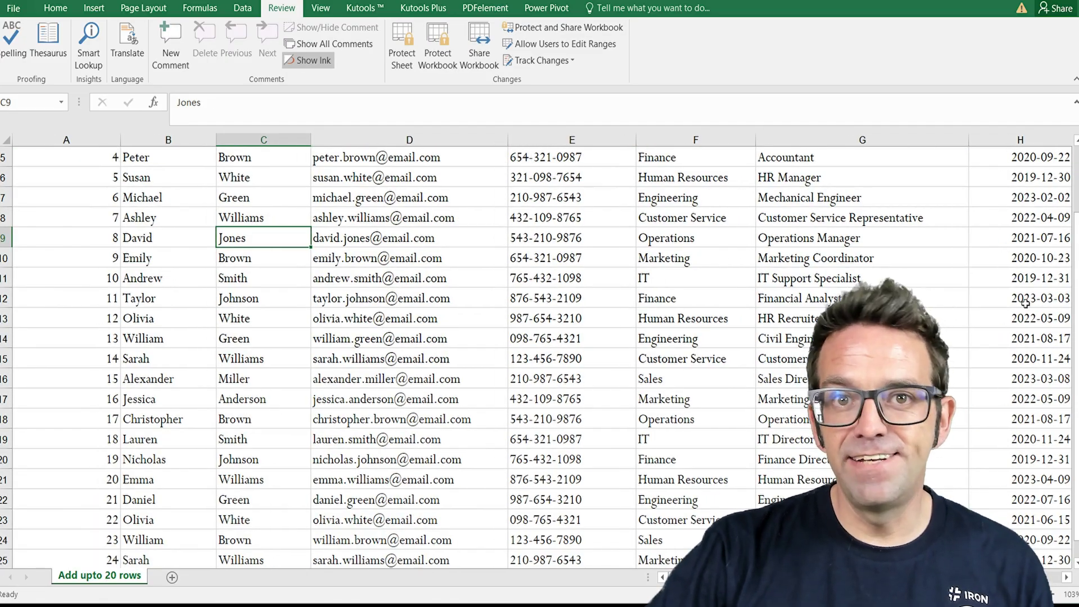
{"action": "scroll", "coordinate": [540, 360], "scroll_direction": "up", "scroll_amount": 1}
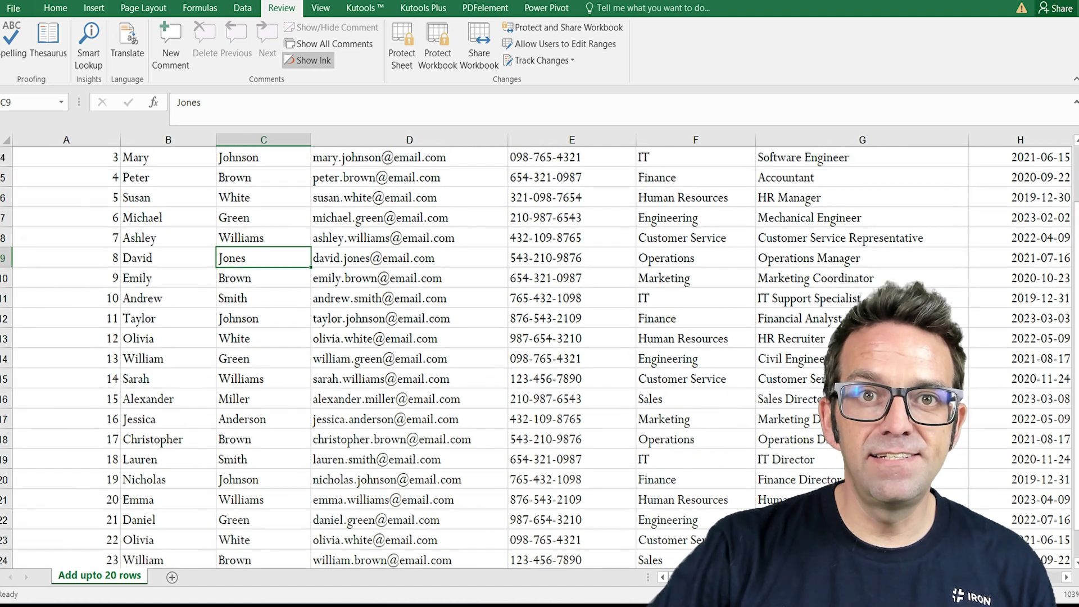
{"action": "scroll", "coordinate": [717, 329], "scroll_direction": "up", "scroll_amount": 1}
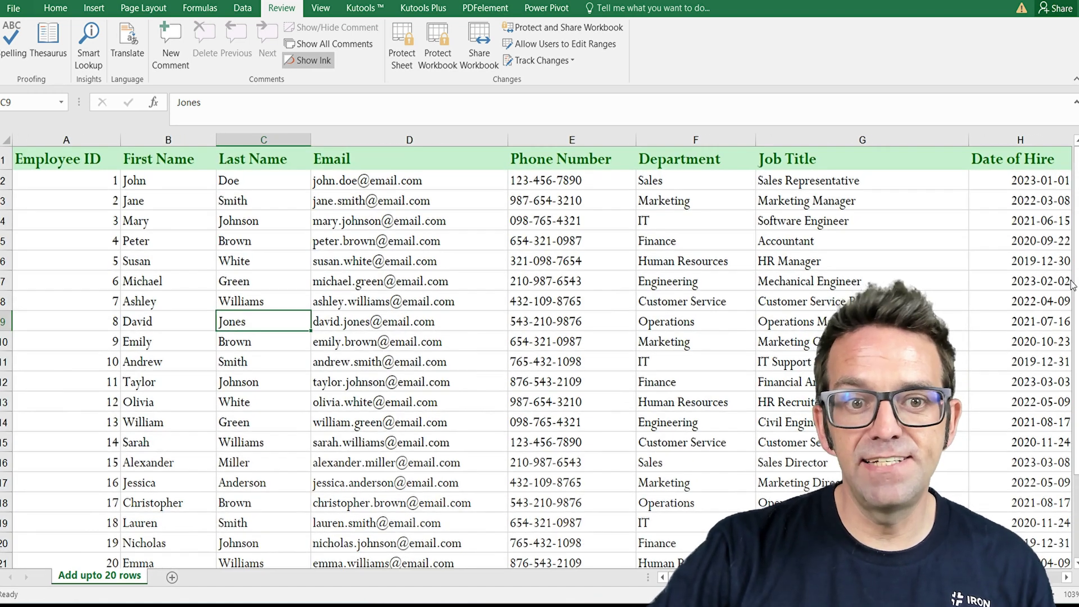